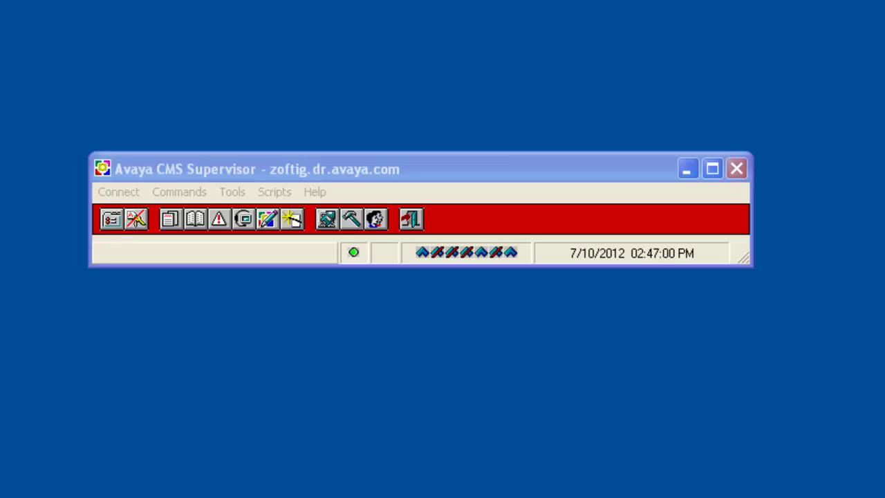
Step: Open the User Permissions settings, then close them without changes
left_click(227, 194)
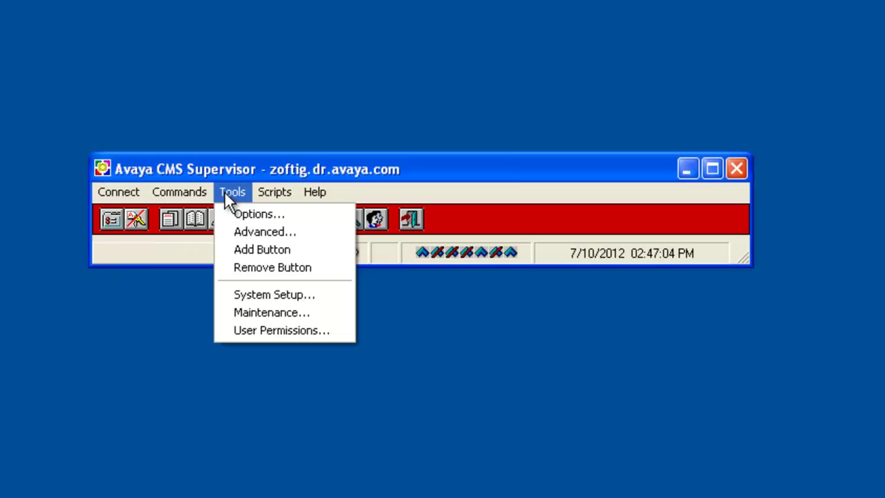
left_click(229, 335)
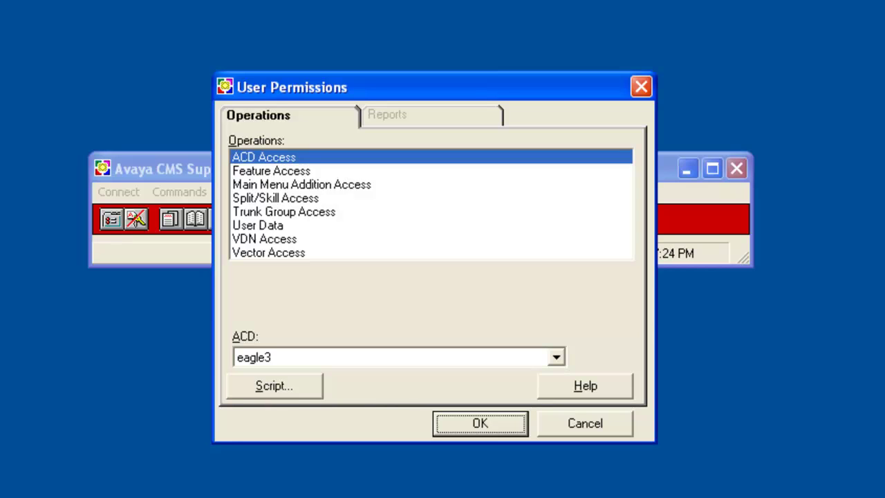
left_click(588, 426)
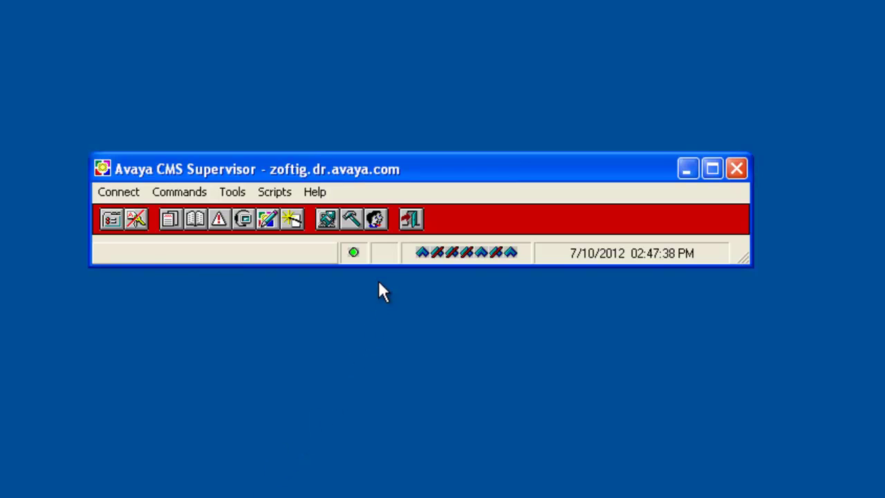
Step: Reopen User Permissions with ACD eagle3 and the User Data operation selected
left_click(378, 226)
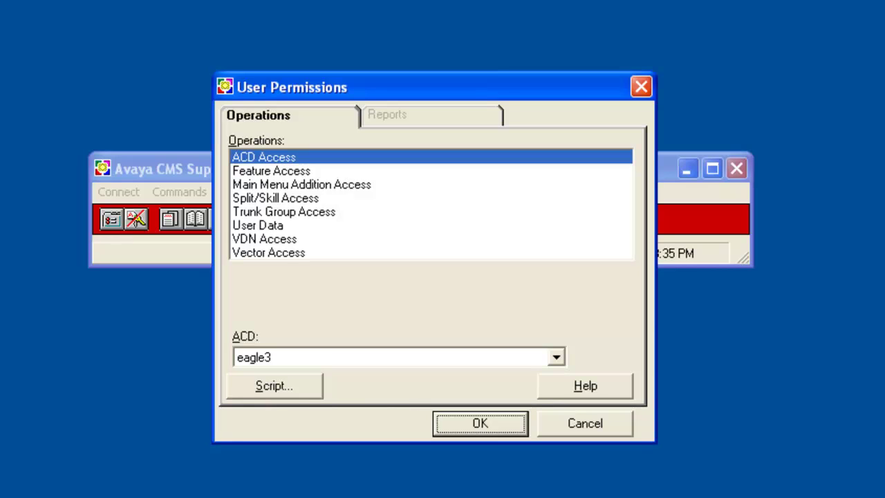
left_click(555, 356)
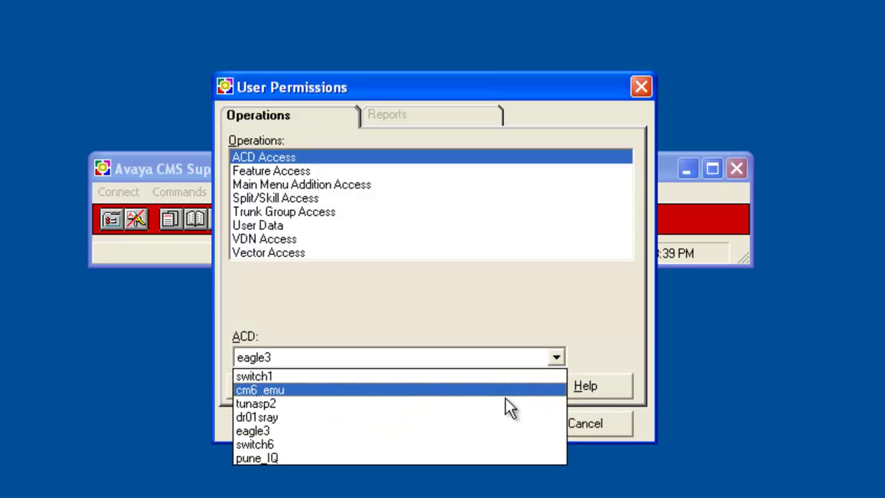
left_click(474, 428)
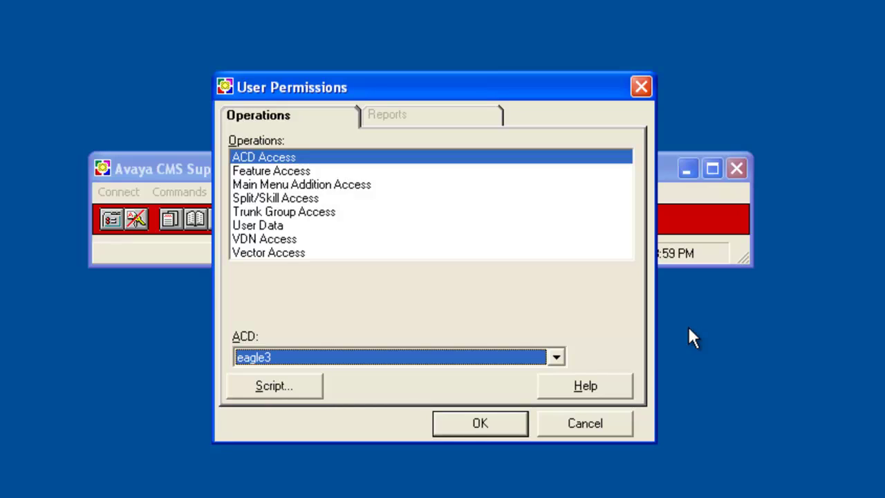
left_click(319, 226)
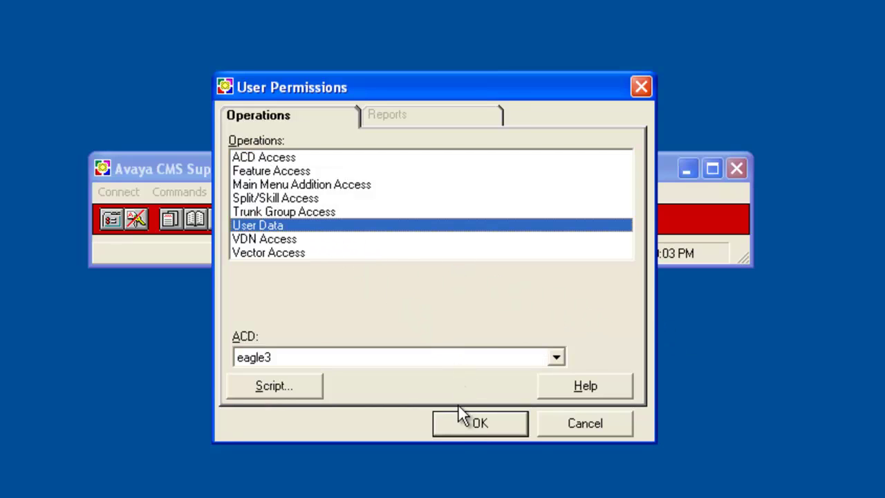
Step: Open the User Data editor and enter User ID user1 with user name 'First User'
left_click(459, 426)
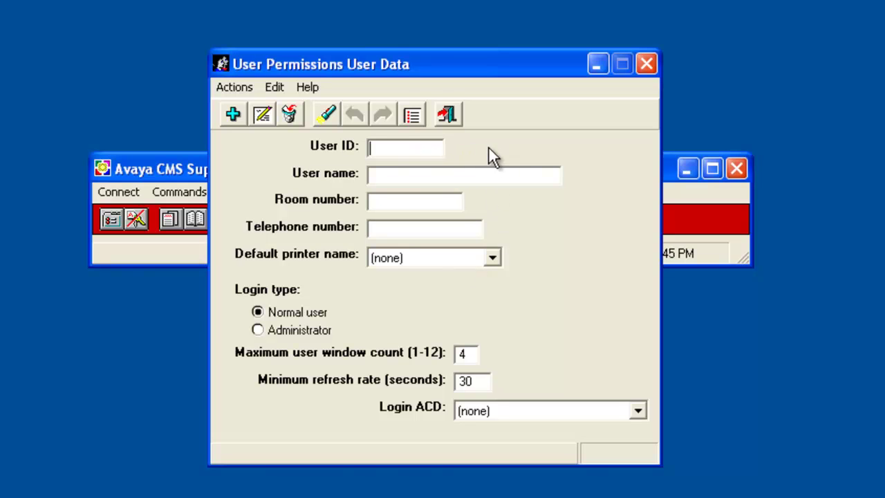
type("user1")
left_click(499, 178)
type("First User")
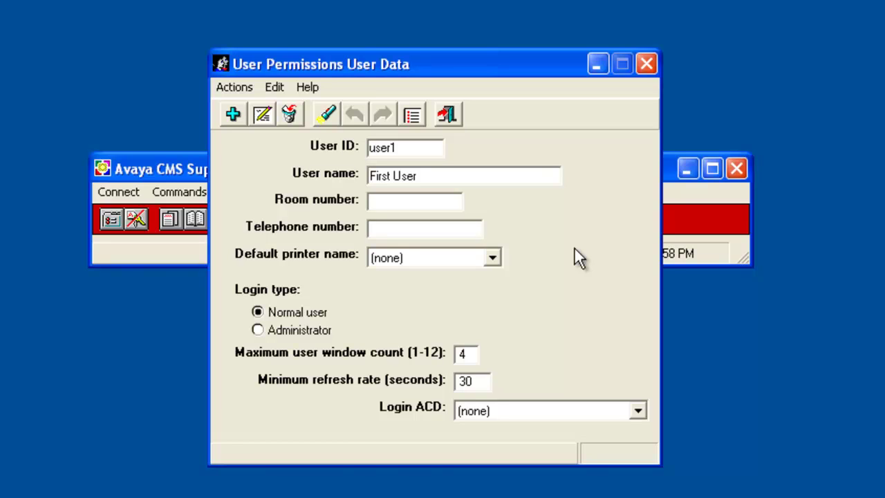
Step: Keep the default printer as (none) and set user1's login type to Administrator
left_click(494, 259)
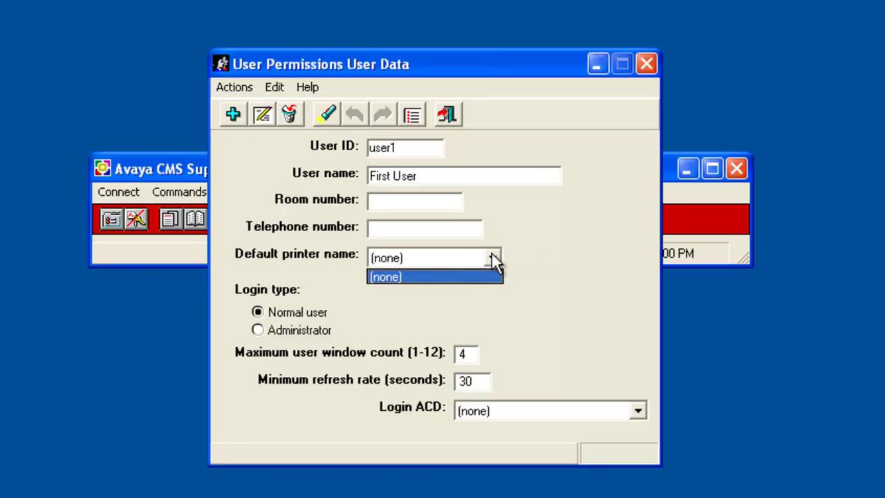
left_click(494, 279)
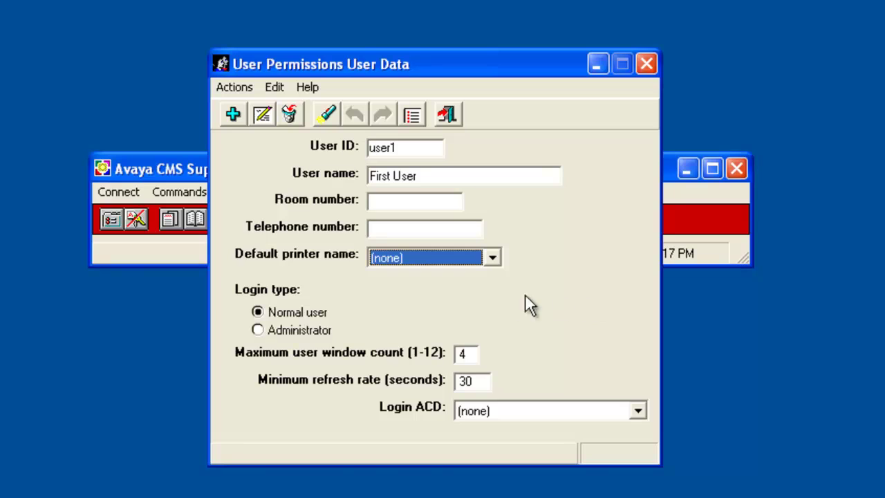
left_click(309, 328)
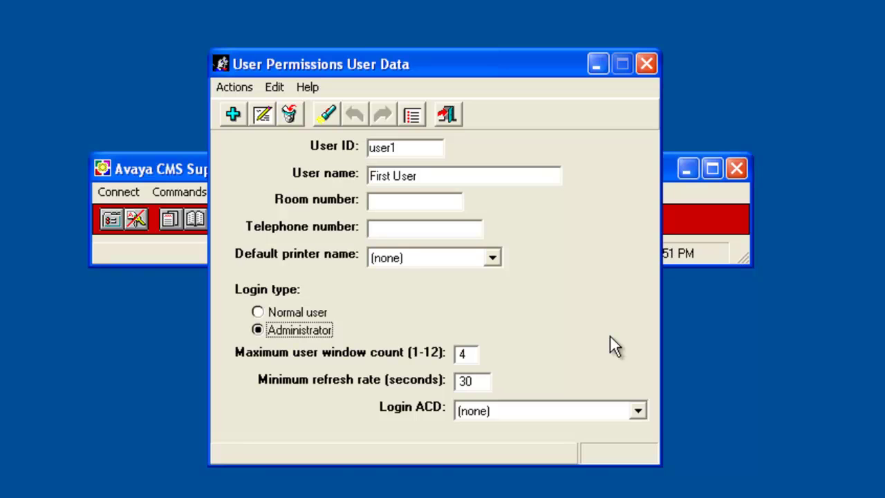
Step: Change user1's maximum window count to 2 and minimum refresh rate to 60 seconds
double_click(472, 353)
type("2")
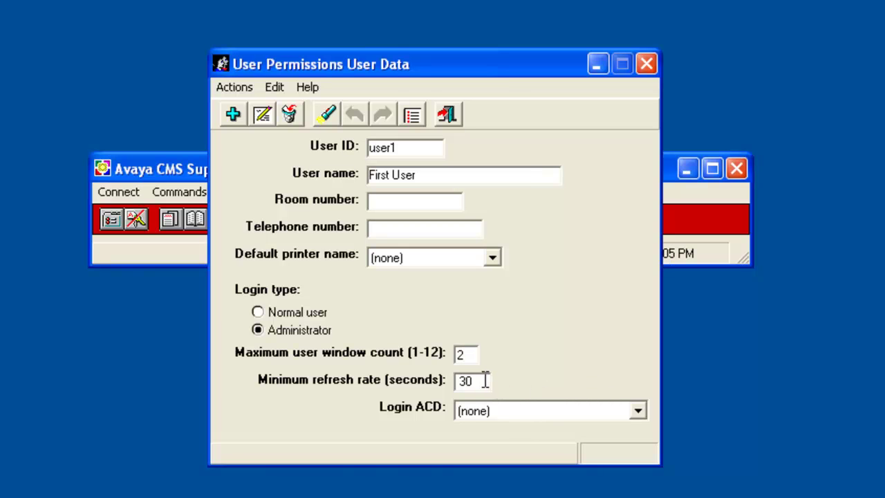
double_click(484, 380)
type("60")
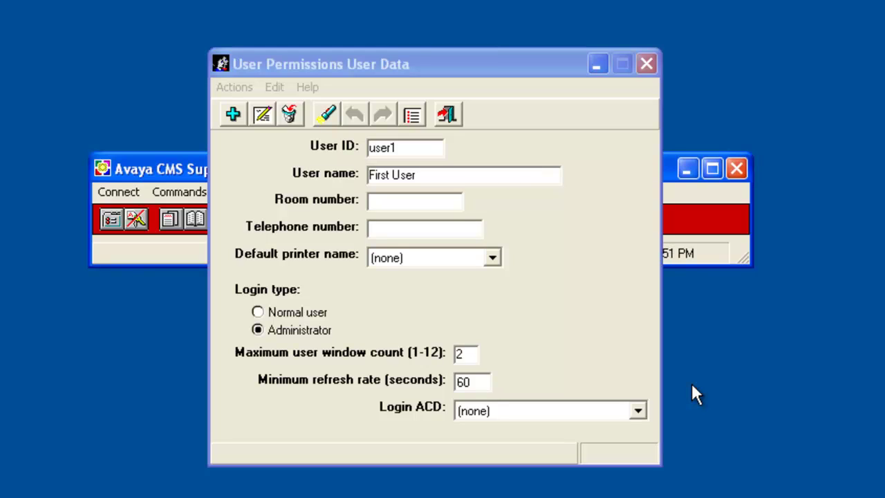
Step: Select eagle3 as user1's Login ACD
left_click(640, 411)
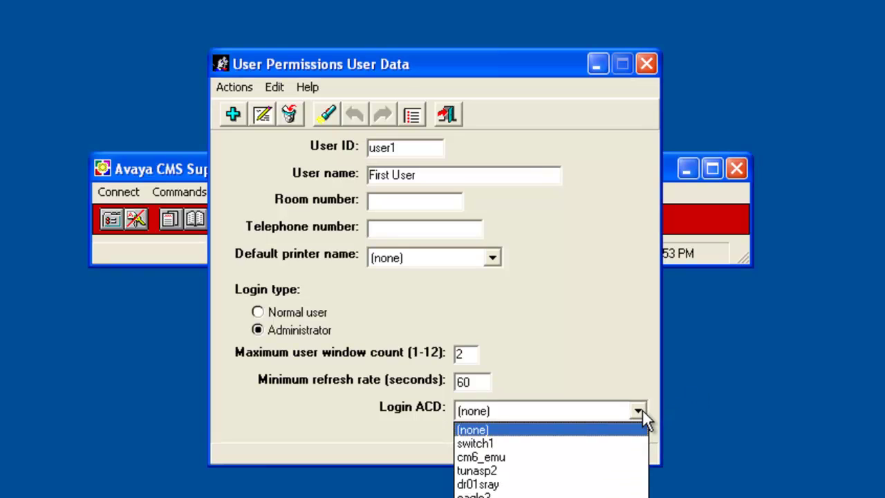
left_click(612, 495)
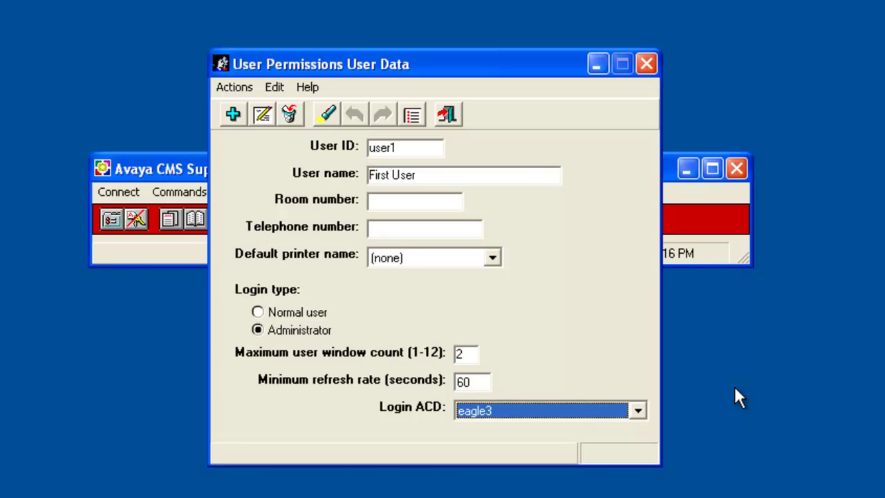
Step: Add the user1 record to the database with the Add (+) button
left_click(233, 116)
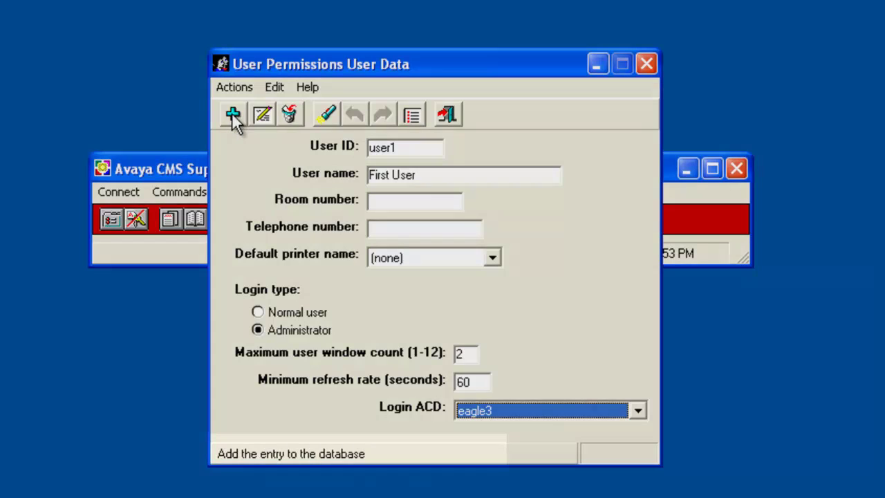
Step: Add user1 a second time, producing the 'Already exists' status
left_click(231, 113)
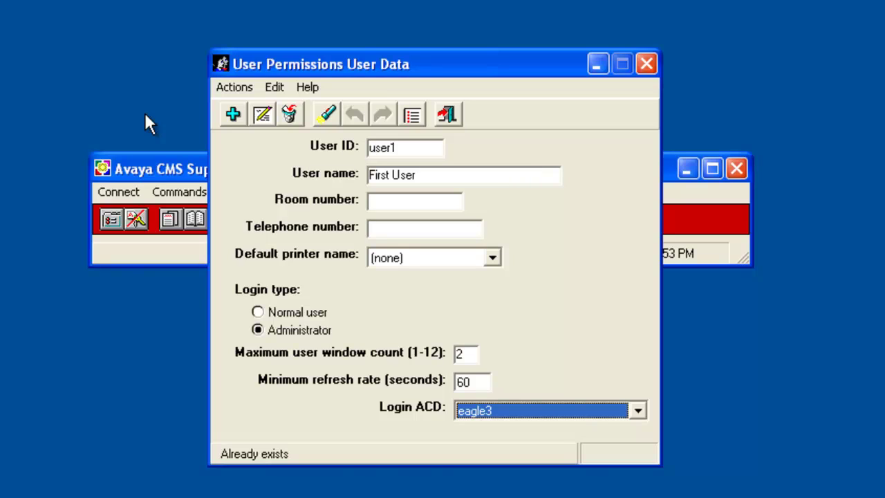
Step: Enter User ID 'user 2' and user name 'Second User', then attempt Actions > Add
double_click(425, 147)
type("user 2")
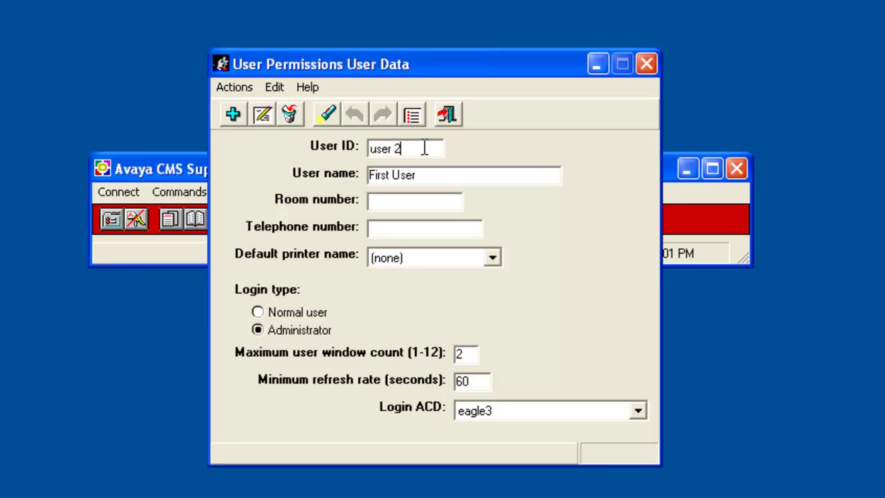
key("Tab")
type("Secon")
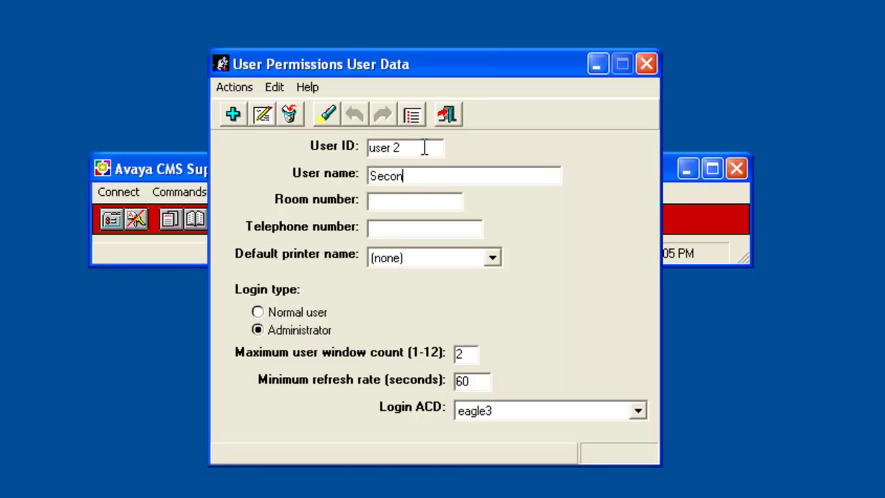
type("d User")
left_click(224, 93)
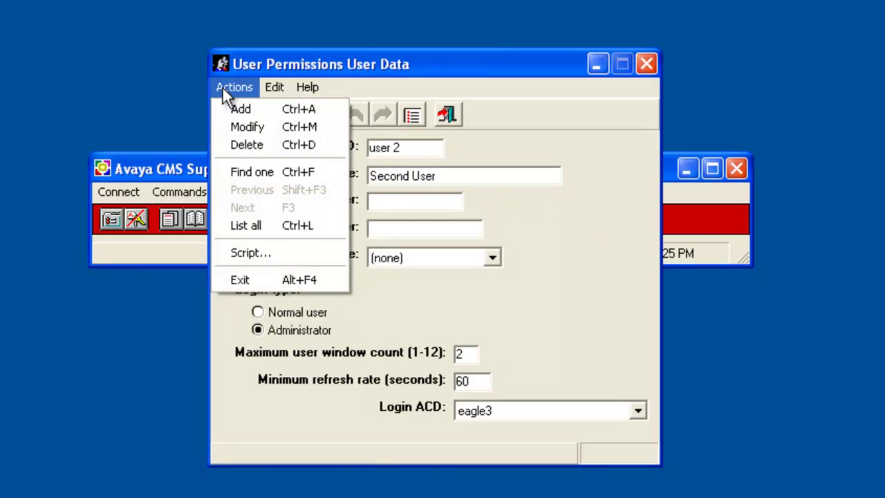
left_click(222, 108)
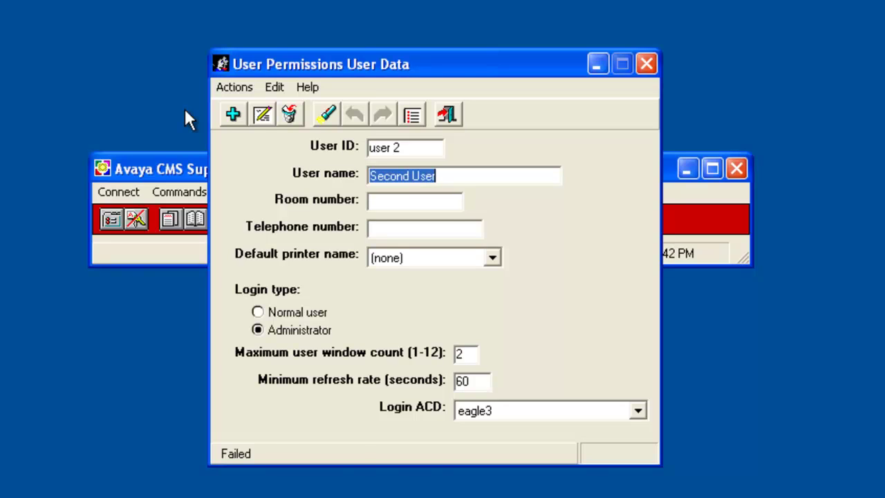
Step: Correct the User ID to user2 and add the record via Actions > Add
left_click(389, 148)
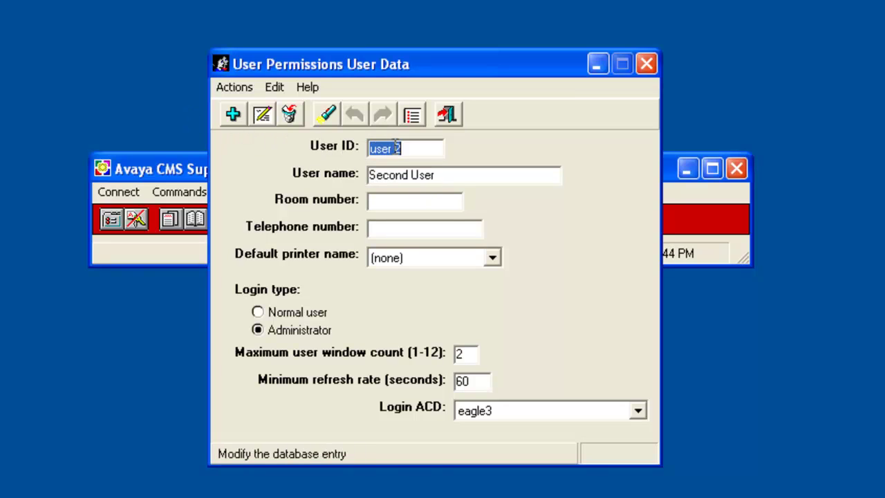
type("user2")
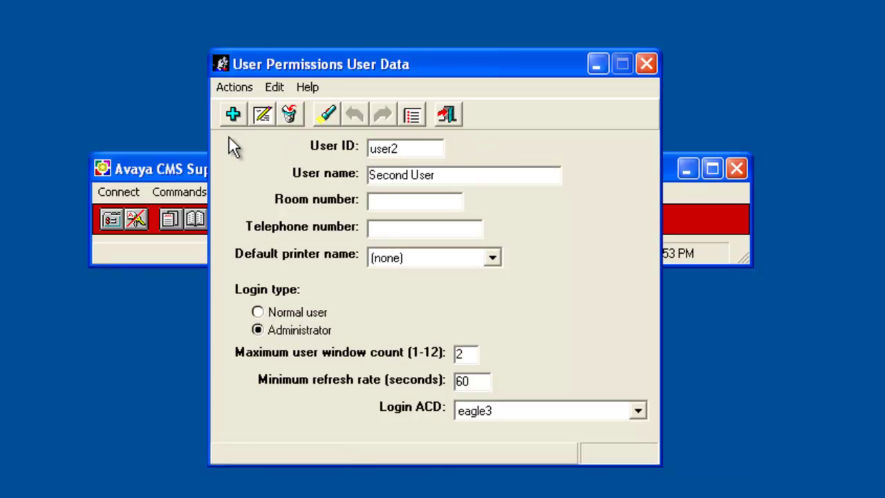
left_click(220, 87)
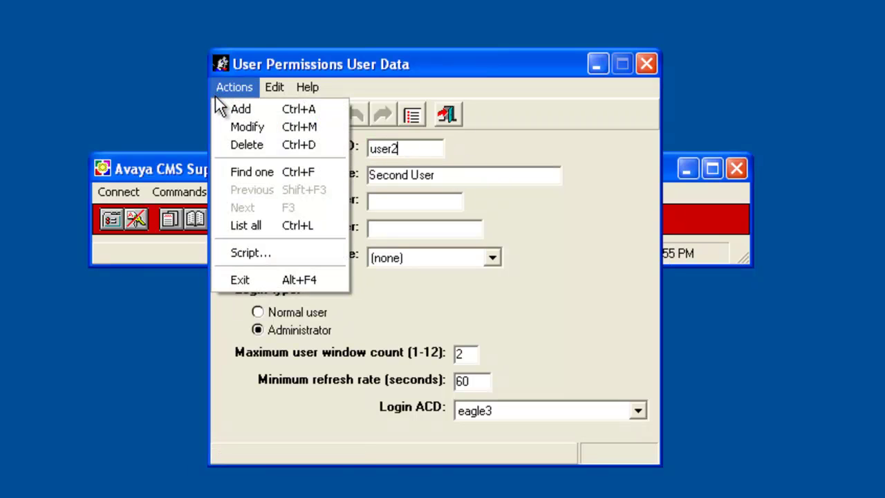
left_click(215, 108)
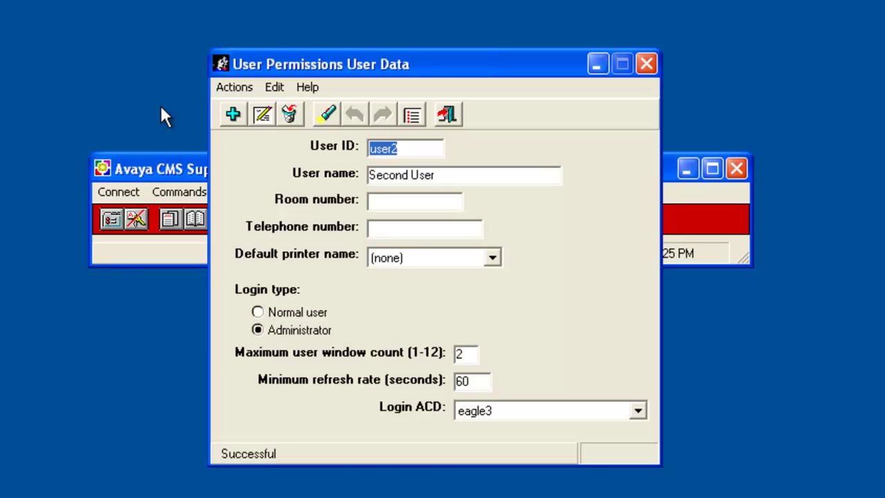
Step: Exit the User Permissions User Data window
left_click(644, 63)
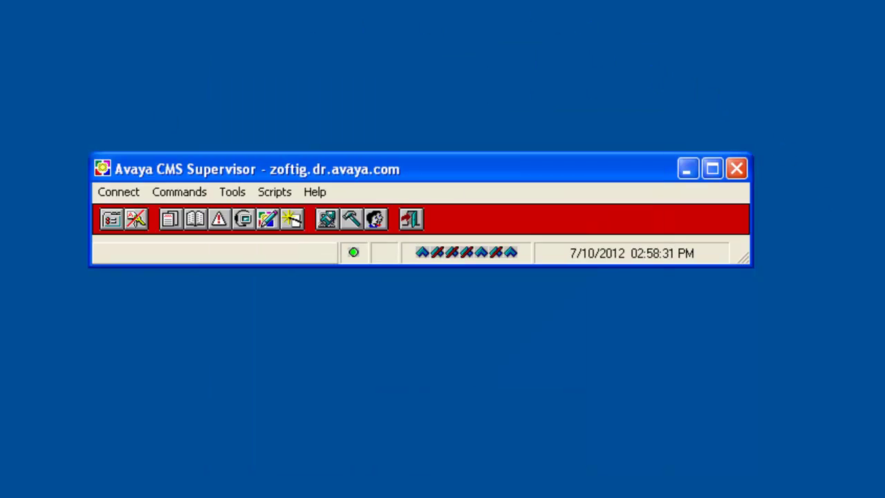